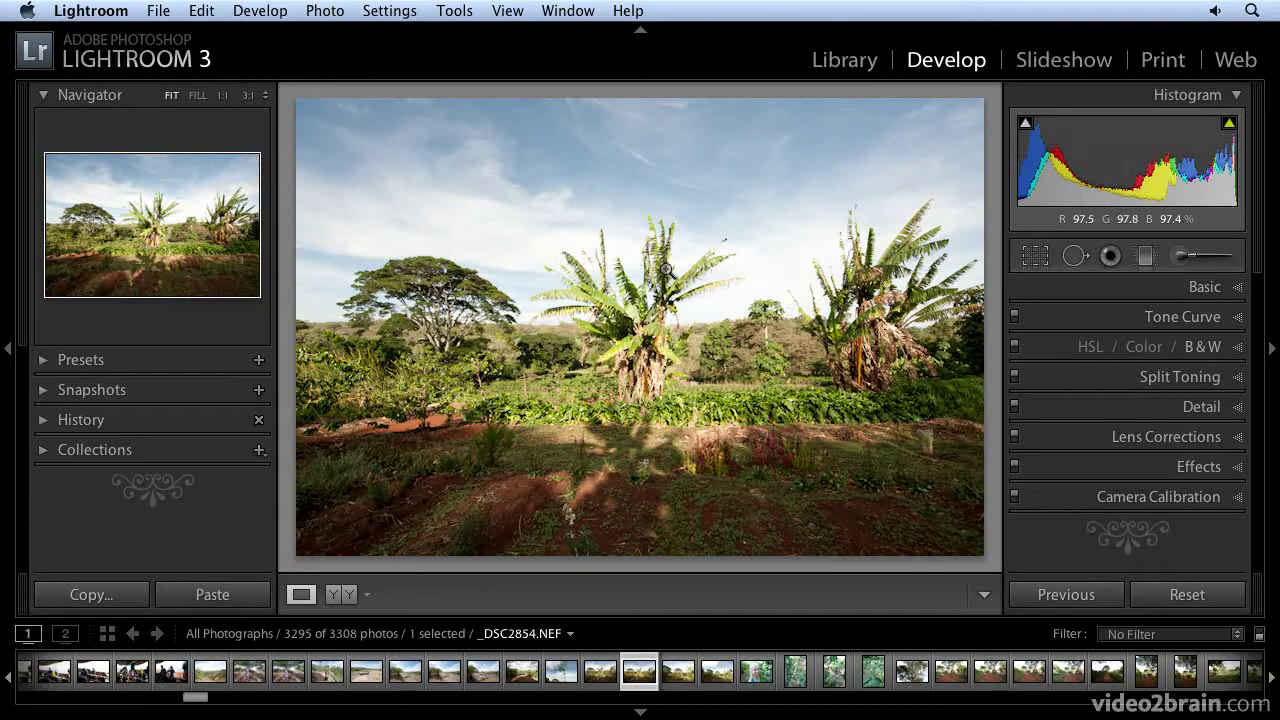
Set the photo's Treatment to Black & White in the Basic panel
{"action": "left_click", "coordinate": [1238, 287]}
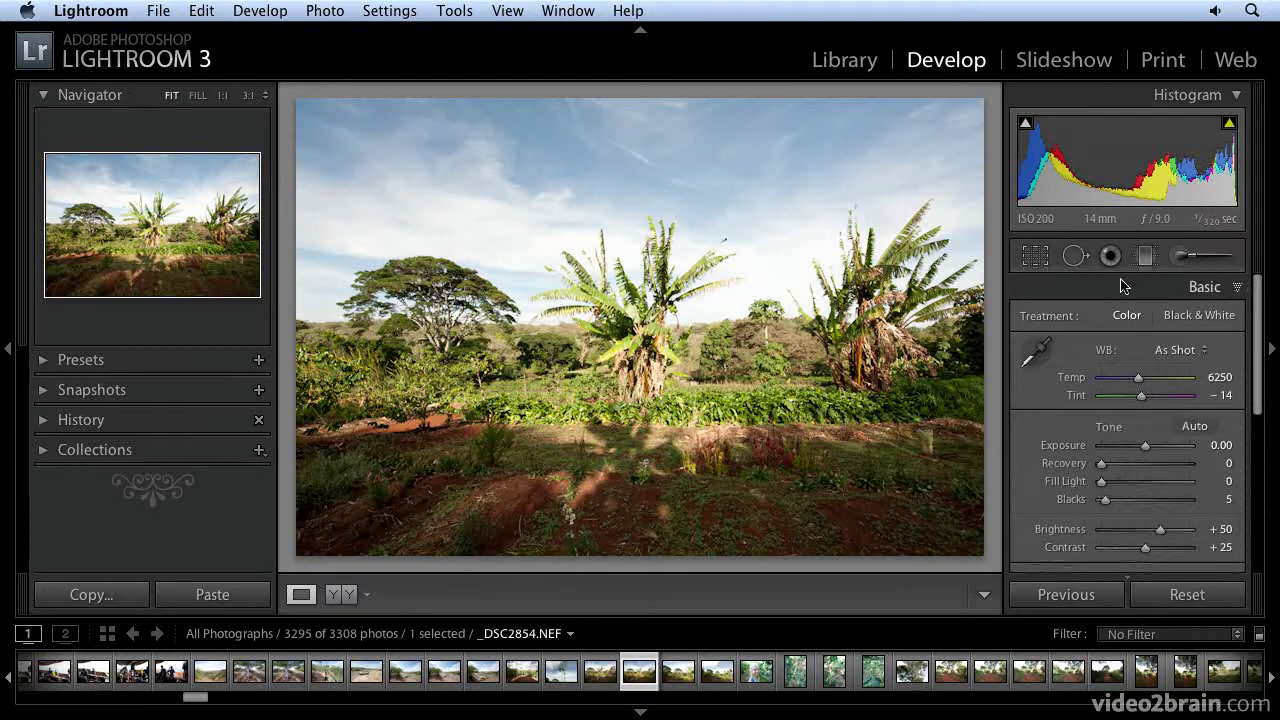
{"action": "left_click", "coordinate": [1195, 316]}
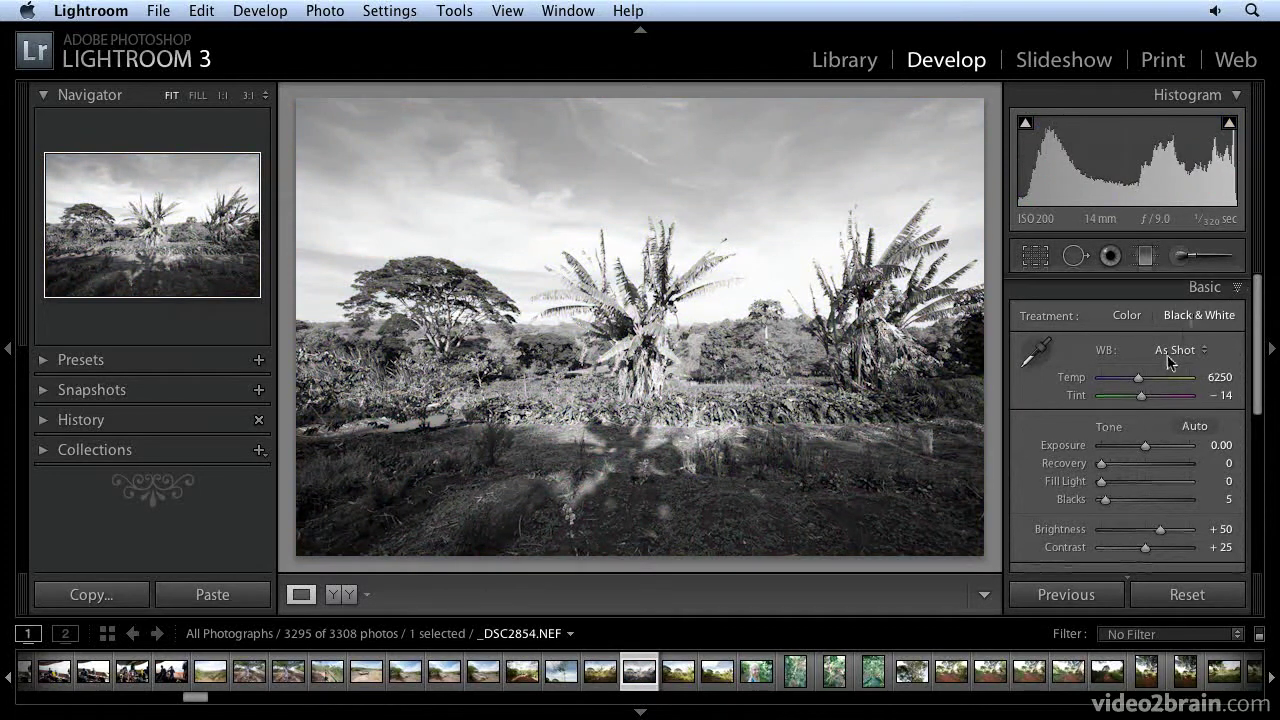
{"action": "scroll", "coordinate": [1143, 338], "scroll_direction": "down", "scroll_amount": 5}
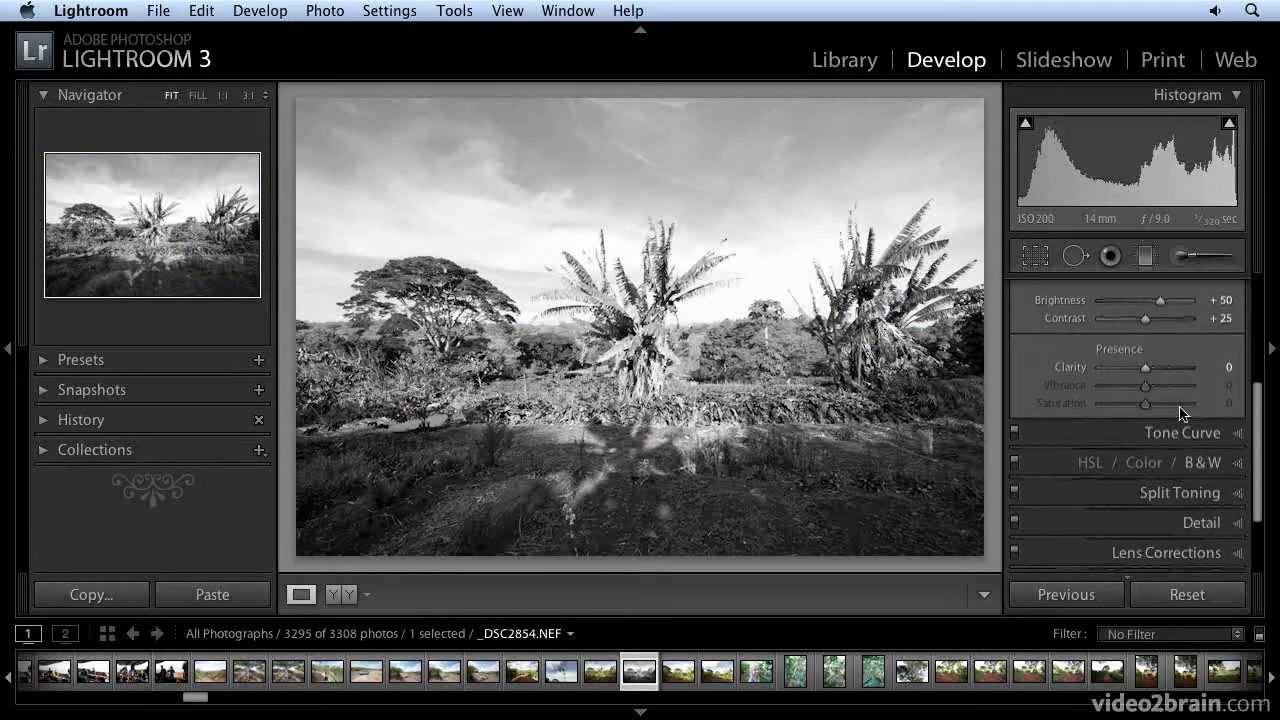
Raise Yellow and Green to +100 in the B&W mix to make the foliage glow
{"action": "left_click", "coordinate": [1206, 465]}
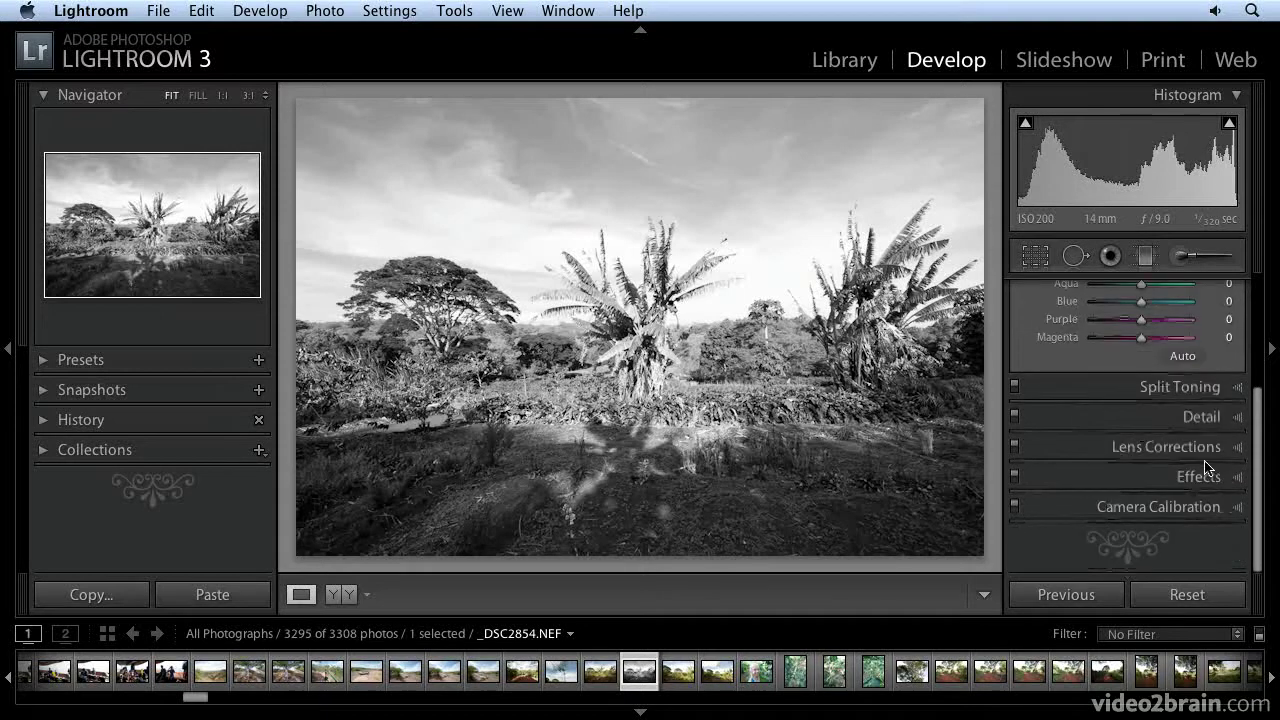
{"action": "scroll", "coordinate": [1176, 360], "scroll_direction": "up", "scroll_amount": 2}
{"action": "scroll", "coordinate": [1175, 367], "scroll_direction": "up", "scroll_amount": 3}
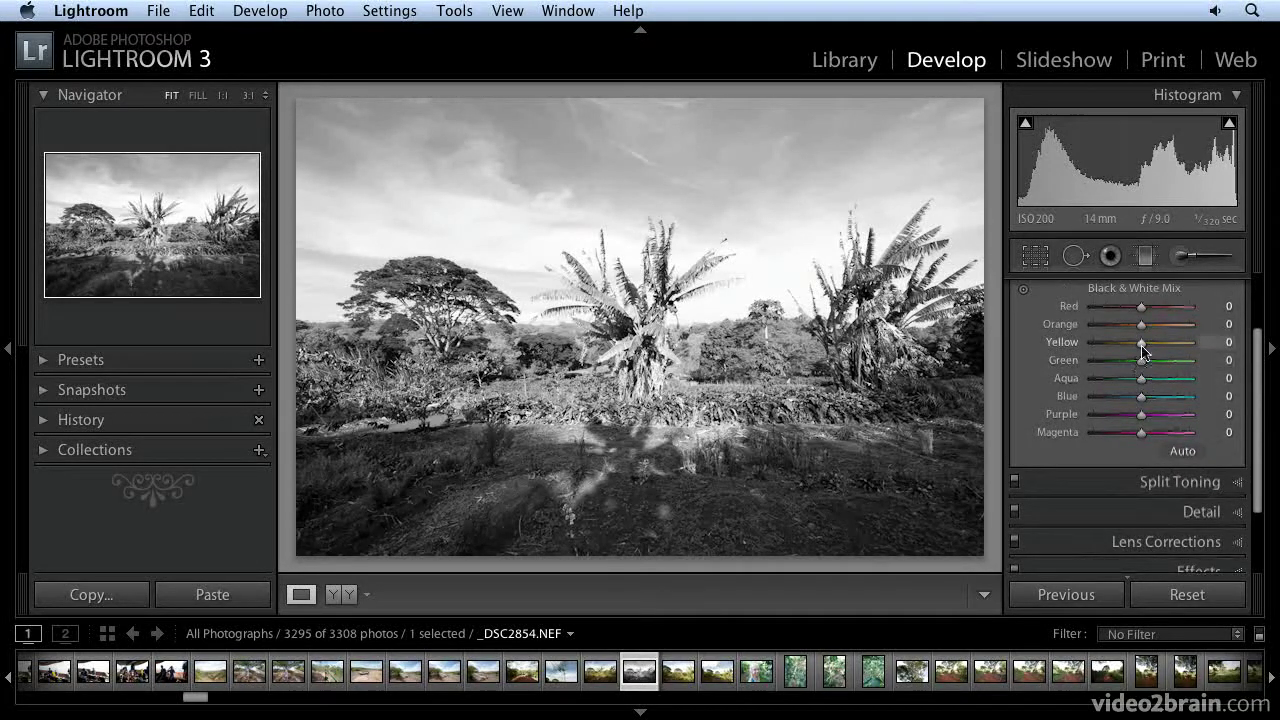
{"action": "left_click_drag", "start_coordinate": [1142, 347], "coordinate": [1198, 365]}
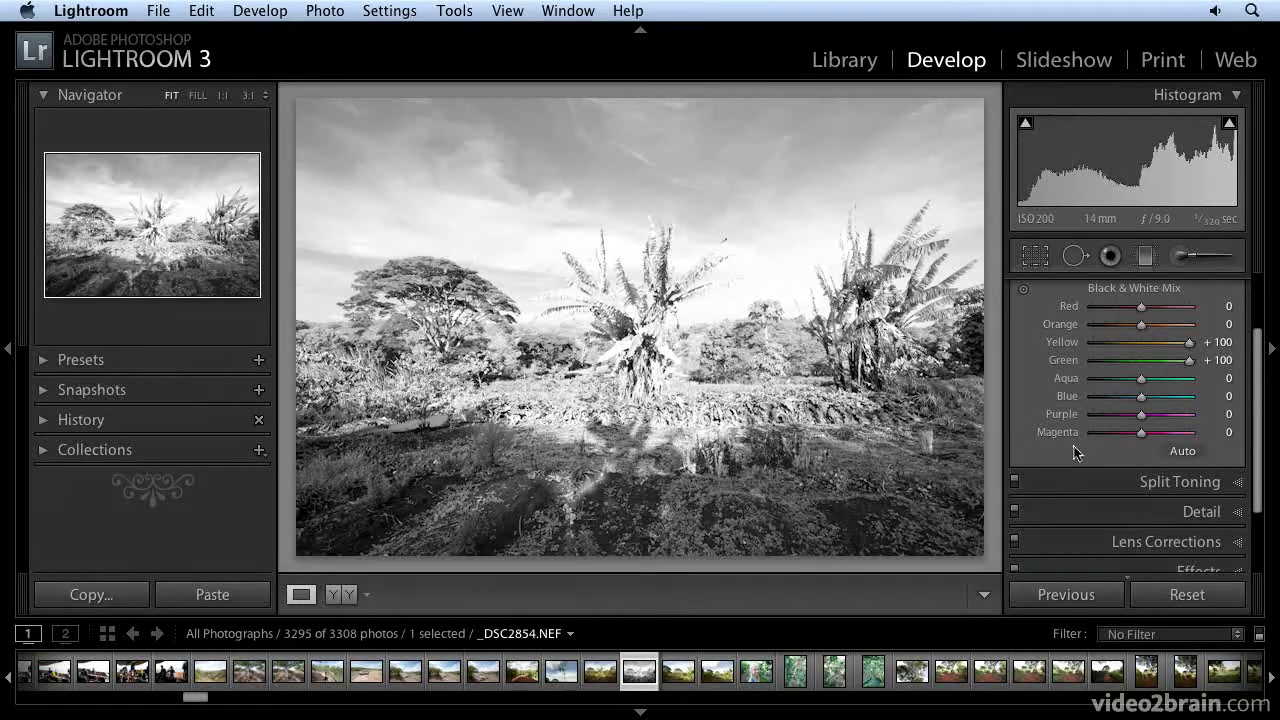
{"action": "scroll", "coordinate": [1071, 448], "scroll_direction": "up", "scroll_amount": 1}
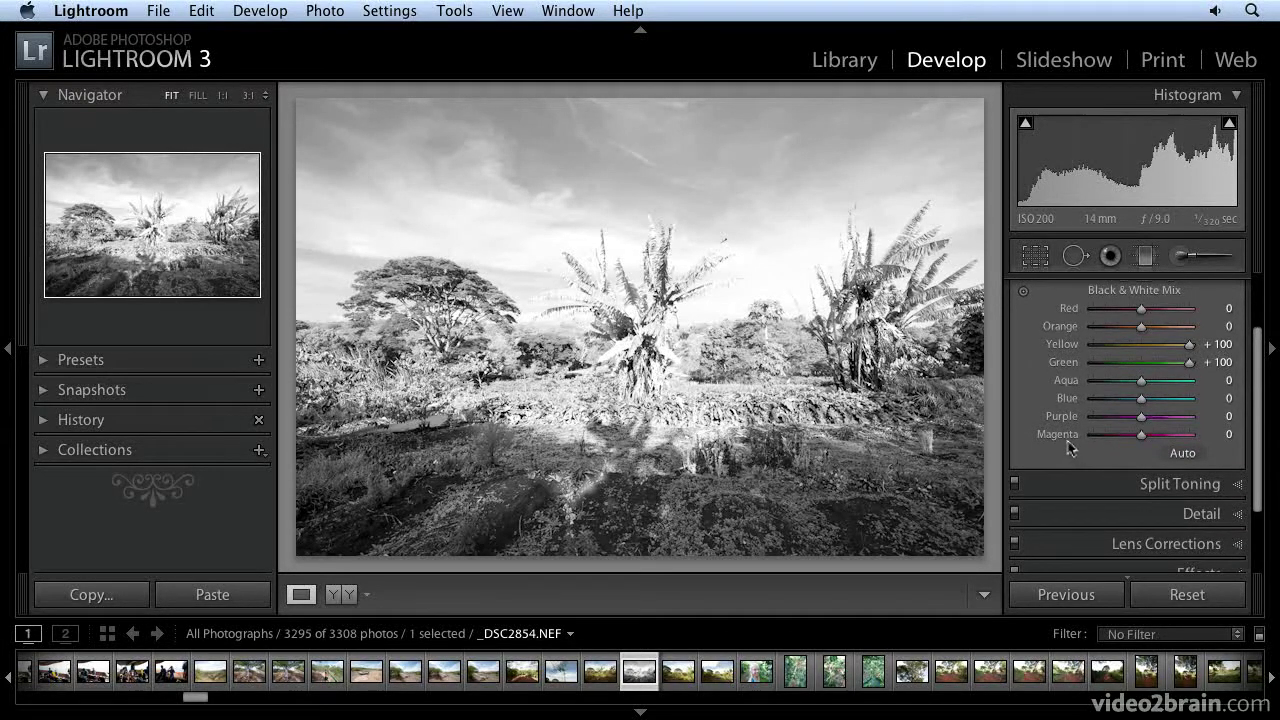
Set the B&W mix to Blue -100, Purple -15 and Orange +52
{"action": "scroll", "coordinate": [1068, 442], "scroll_direction": "up", "scroll_amount": 2}
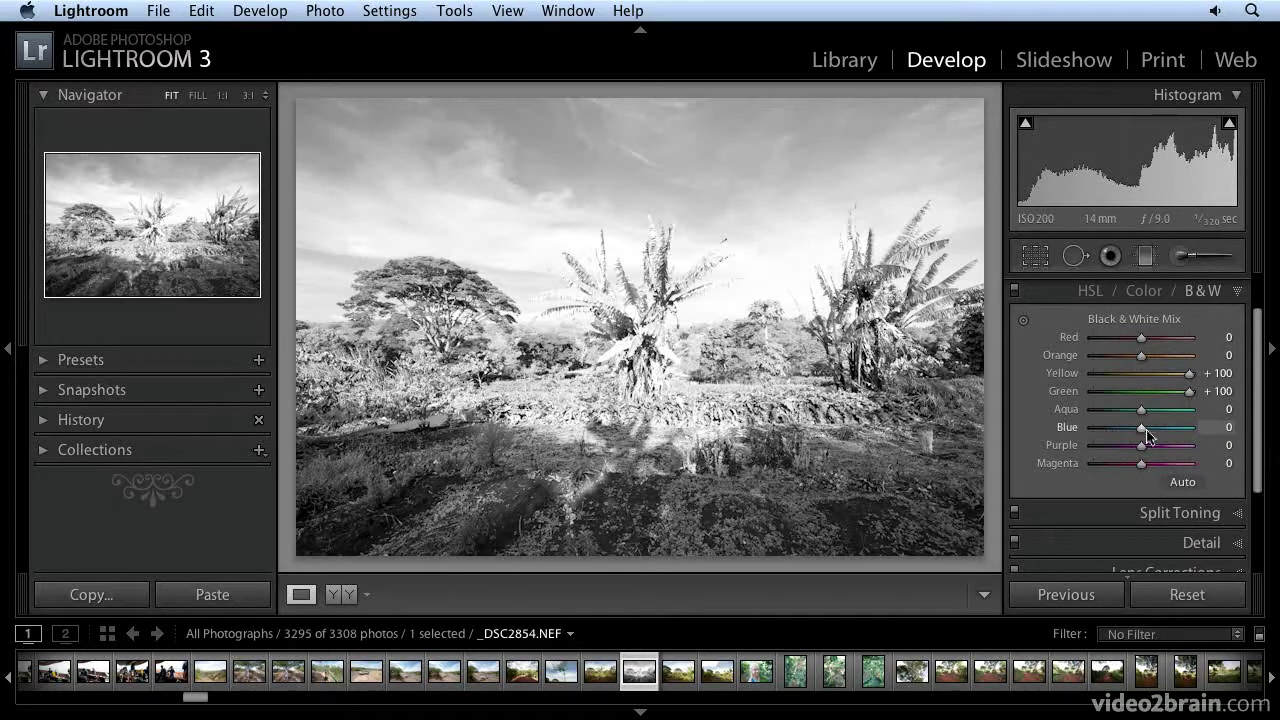
{"action": "left_click_drag", "start_coordinate": [1141, 435], "coordinate": [1093, 435]}
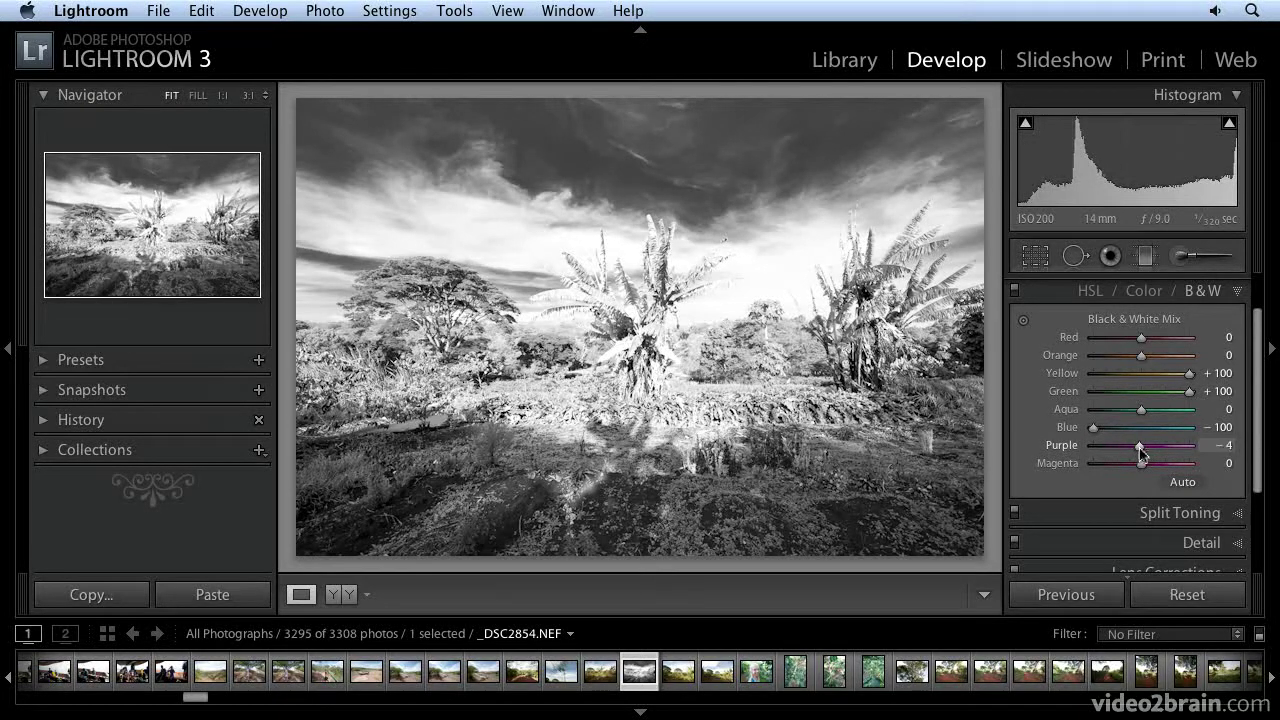
{"action": "left_click_drag", "start_coordinate": [1133, 447], "coordinate": [1135, 452]}
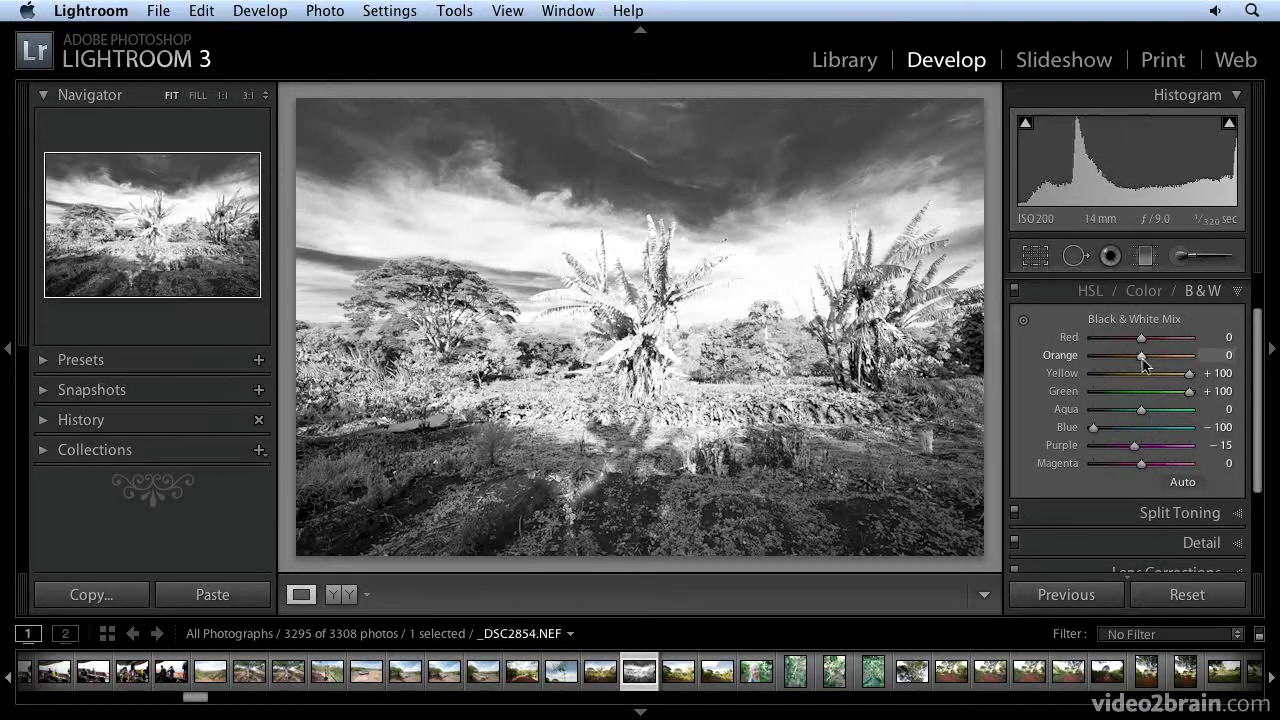
{"action": "mouse_move", "coordinate": [1143, 362]}
{"action": "left_mouse_down"}
{"action": "mouse_move", "coordinate": [1165, 362]}
{"action": "mouse_move", "coordinate": [1128, 362]}
{"action": "mouse_move", "coordinate": [1168, 360]}
{"action": "left_mouse_up"}
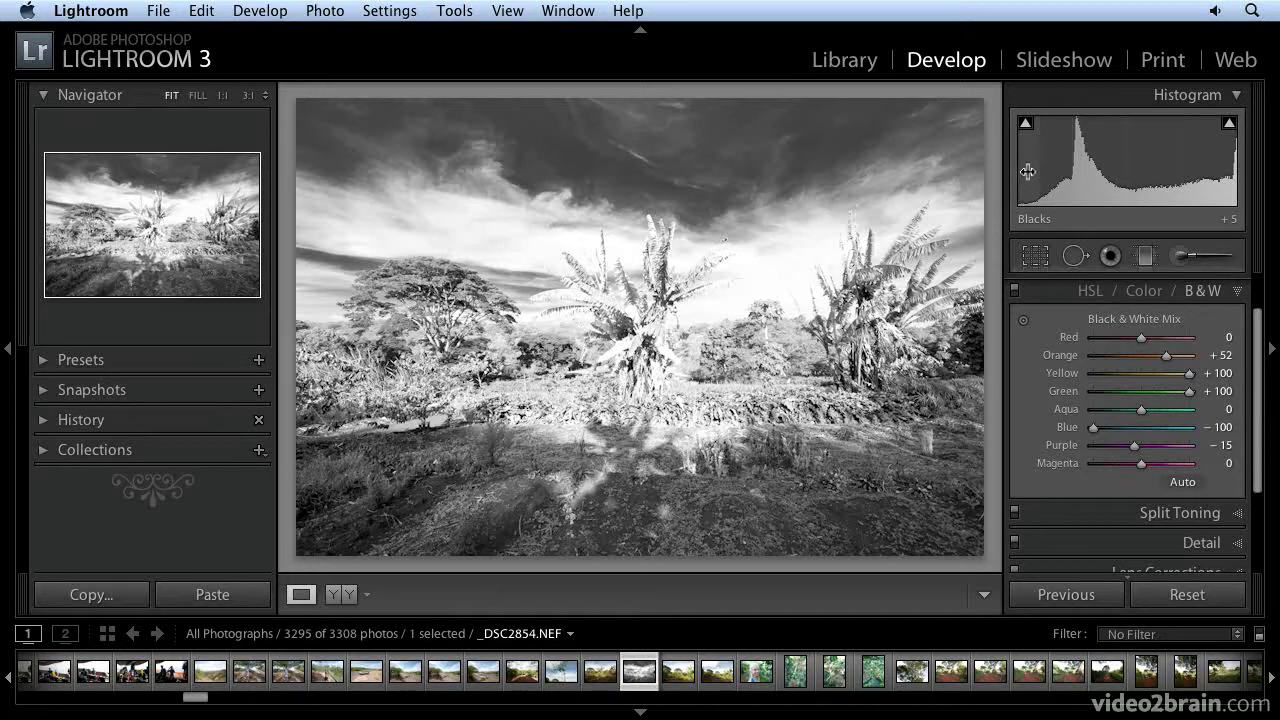
Deepen the blacks and lower the exposure from the histogram
{"action": "left_click_drag", "start_coordinate": [1026, 171], "coordinate": [1024, 172]}
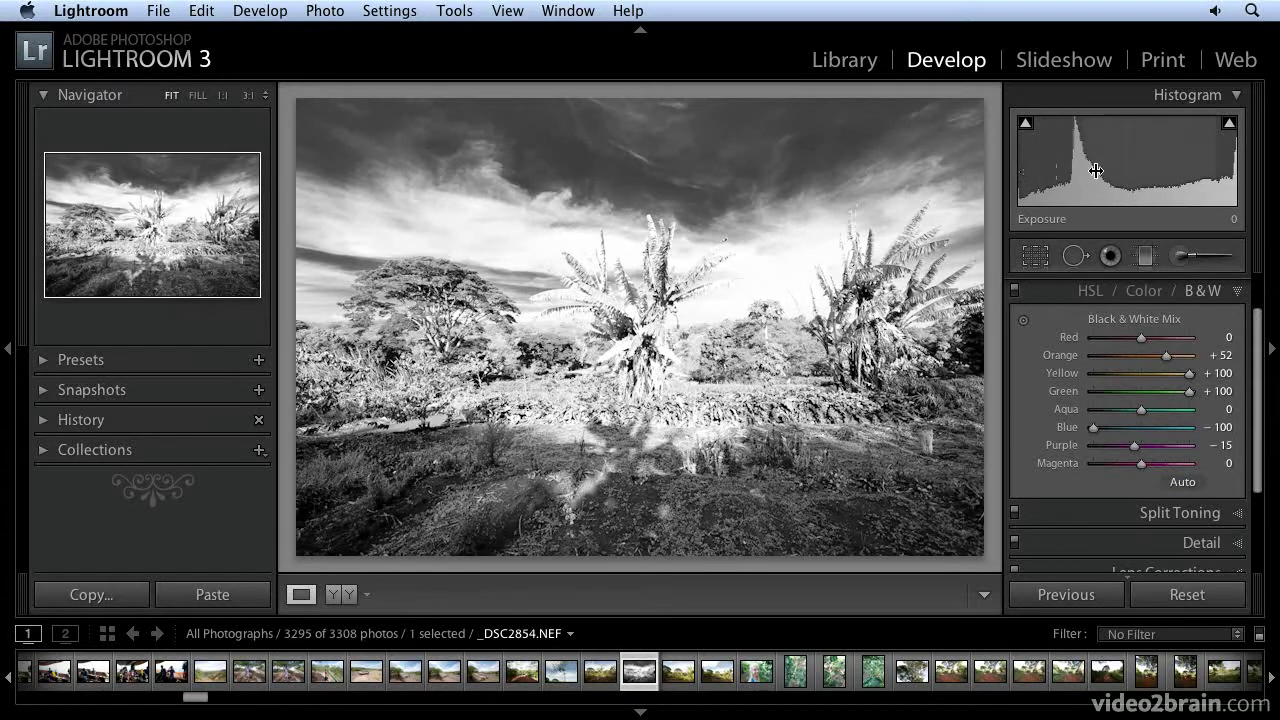
{"action": "left_click_drag", "start_coordinate": [1082, 172], "coordinate": [1055, 173]}
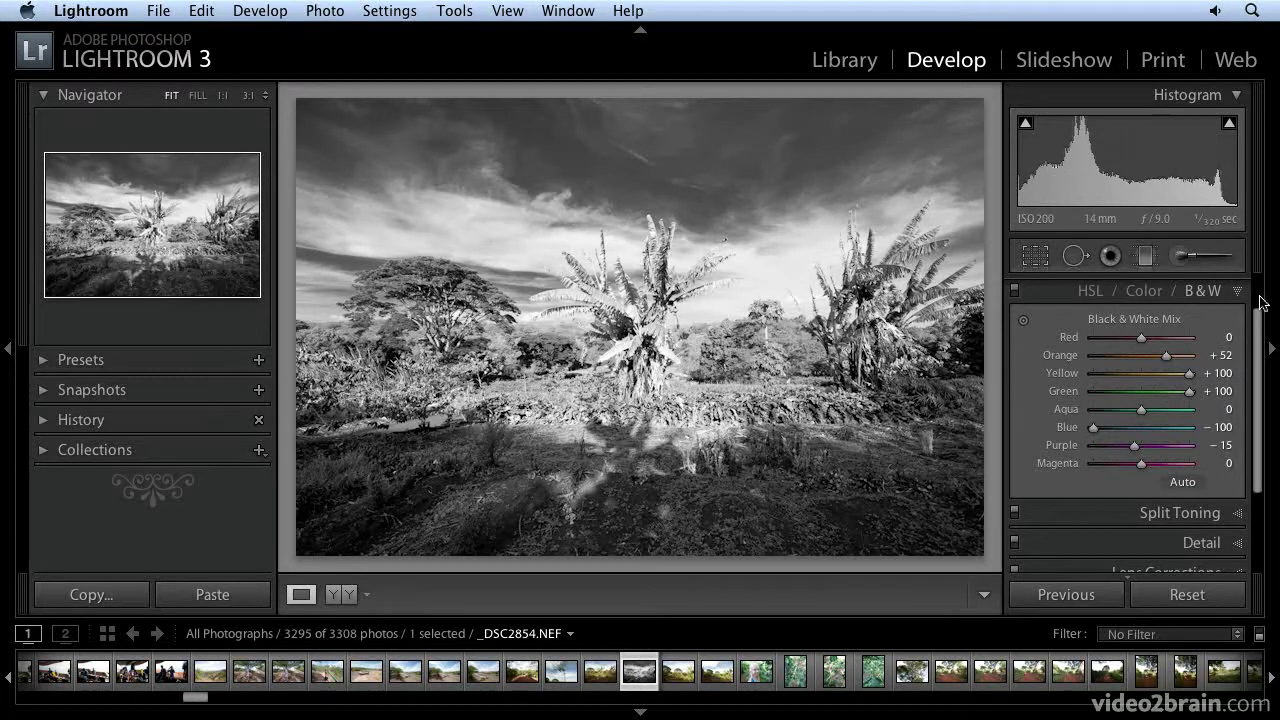
{"action": "scroll", "coordinate": [1250, 330], "scroll_direction": "up", "scroll_amount": 3}
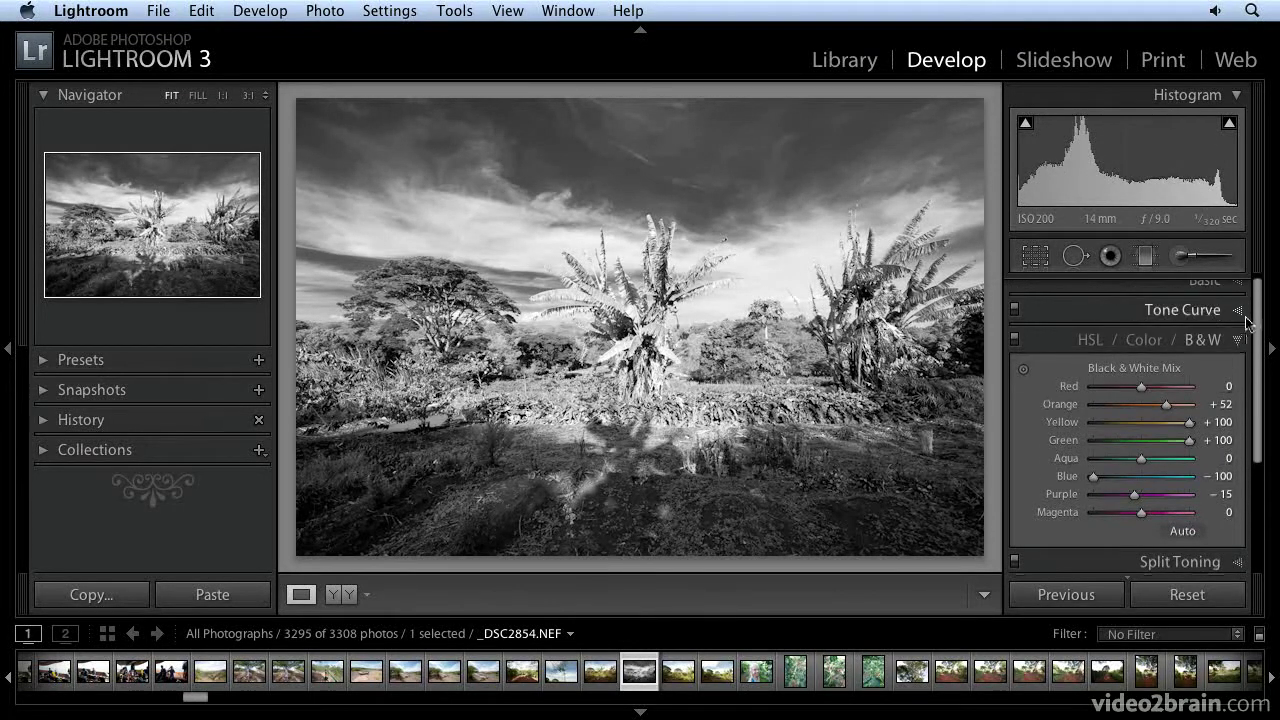
Darken the sky on the Tone Curve, bringing Darks to -23
{"action": "left_click", "coordinate": [1237, 317]}
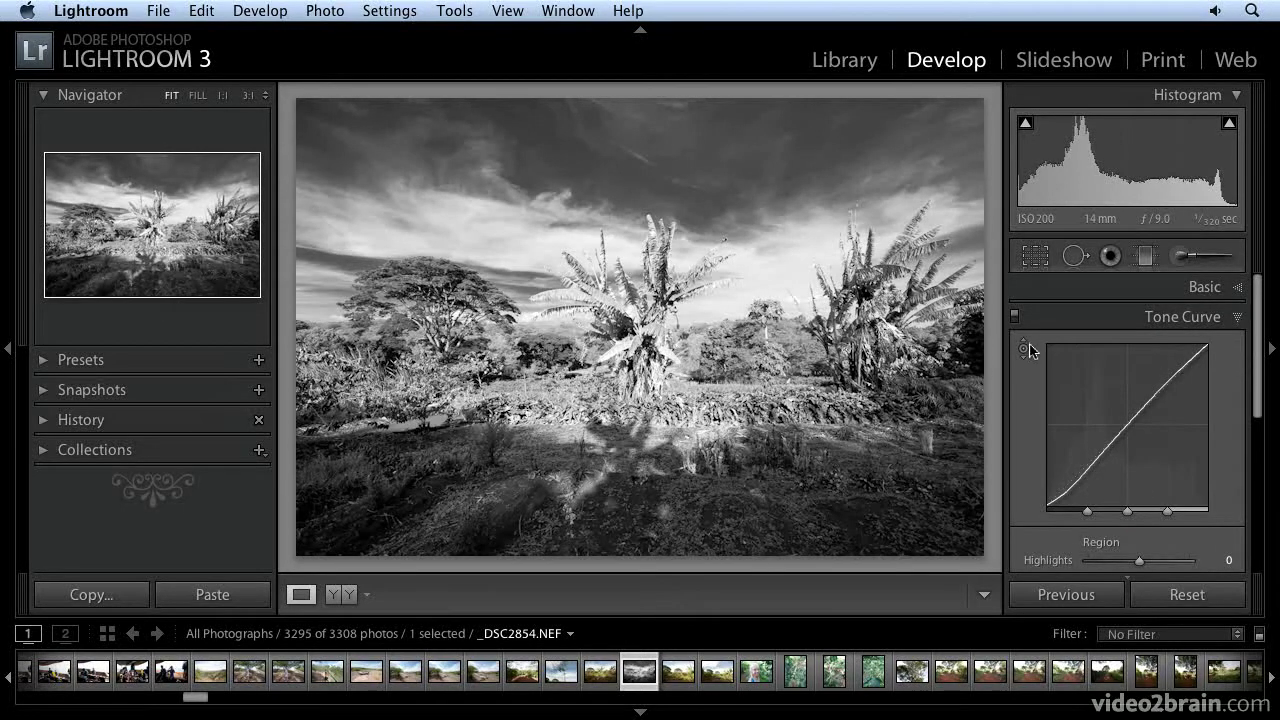
{"action": "left_click", "coordinate": [1023, 348]}
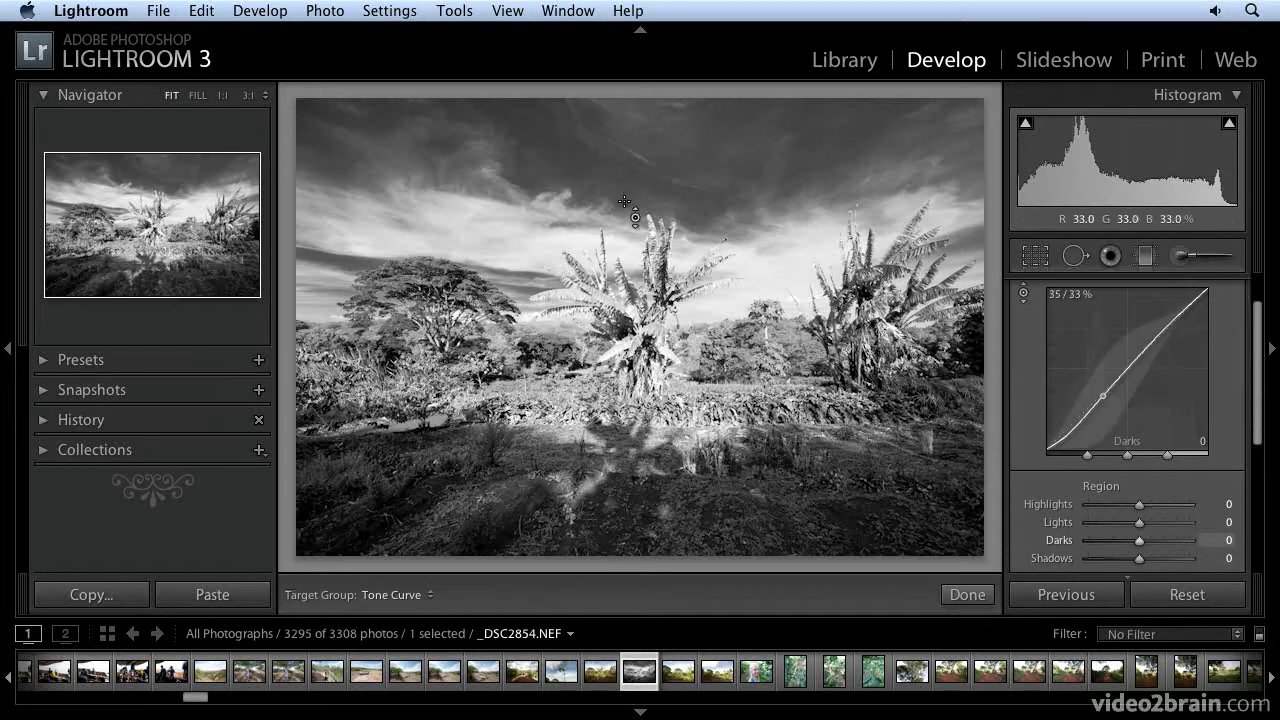
{"action": "left_click_drag", "start_coordinate": [560, 146], "coordinate": [558, 164]}
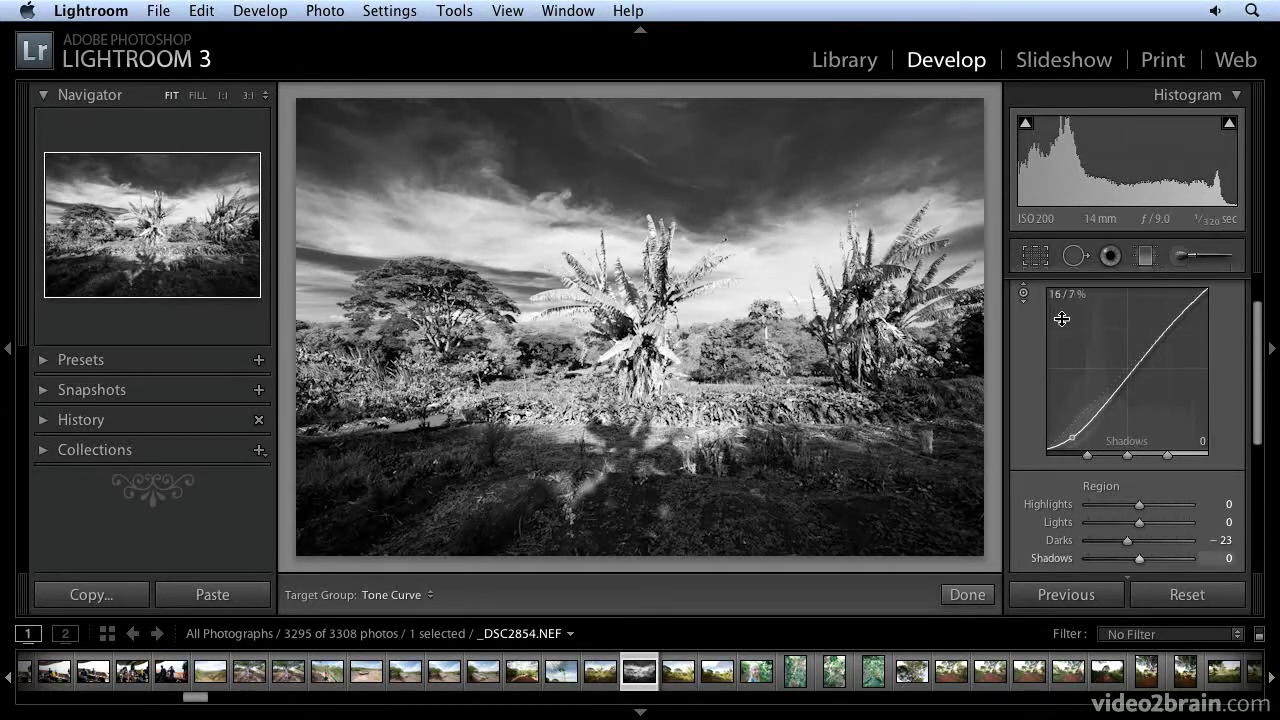
{"action": "left_click", "coordinate": [1023, 293]}
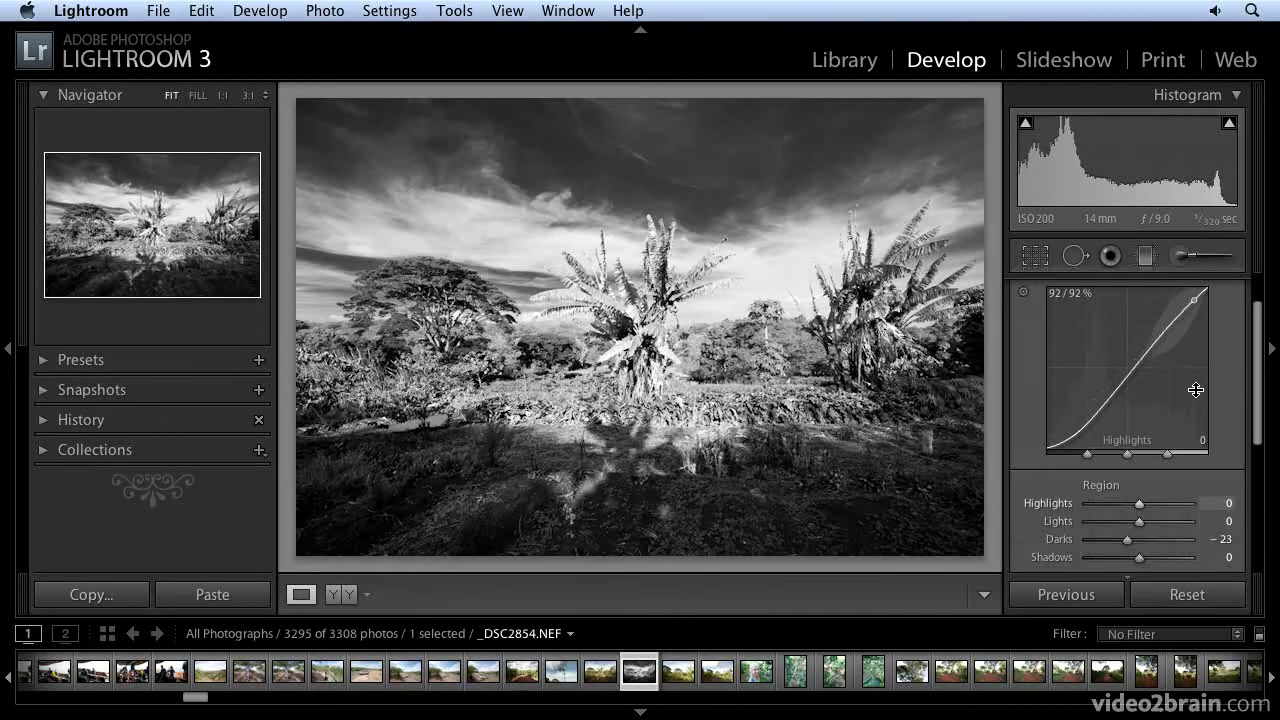
{"action": "scroll", "coordinate": [1197, 390], "scroll_direction": "down", "scroll_amount": 6}
{"action": "scroll", "coordinate": [1197, 390], "scroll_direction": "down", "scroll_amount": 1}
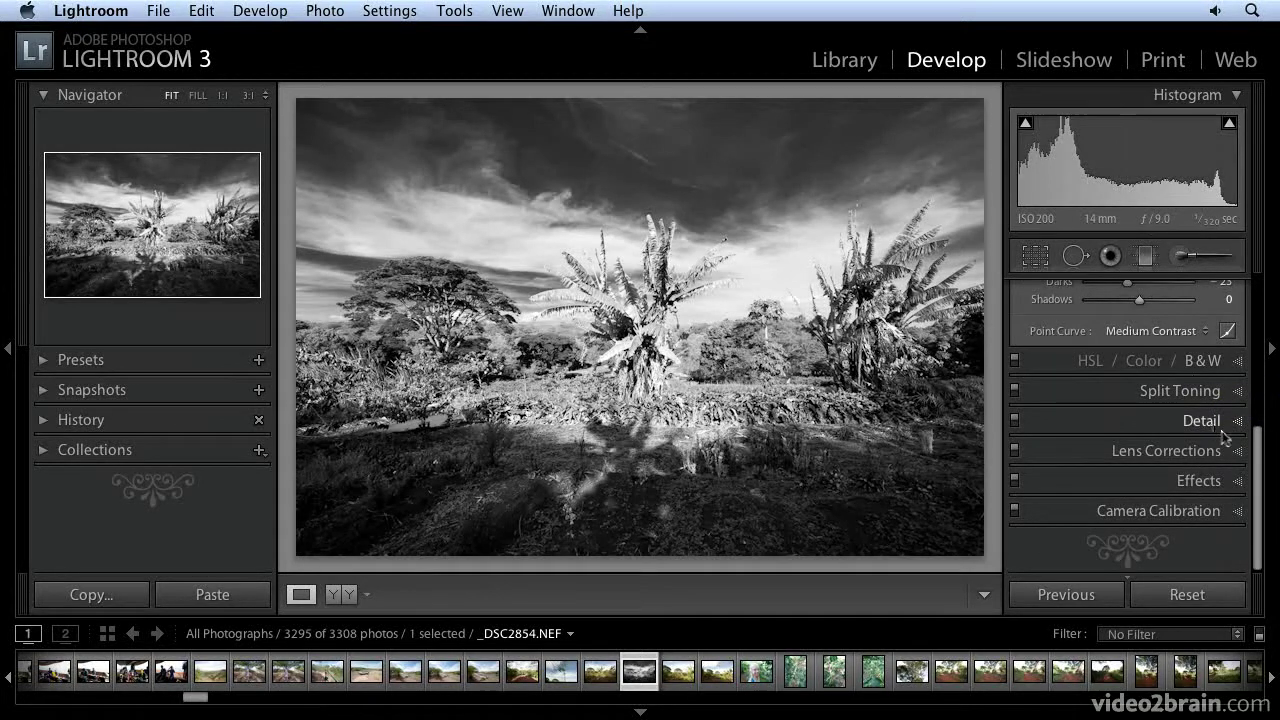
Add film grain with Amount 57 and Size 53 in the Effects panel
{"action": "left_click", "coordinate": [1237, 481]}
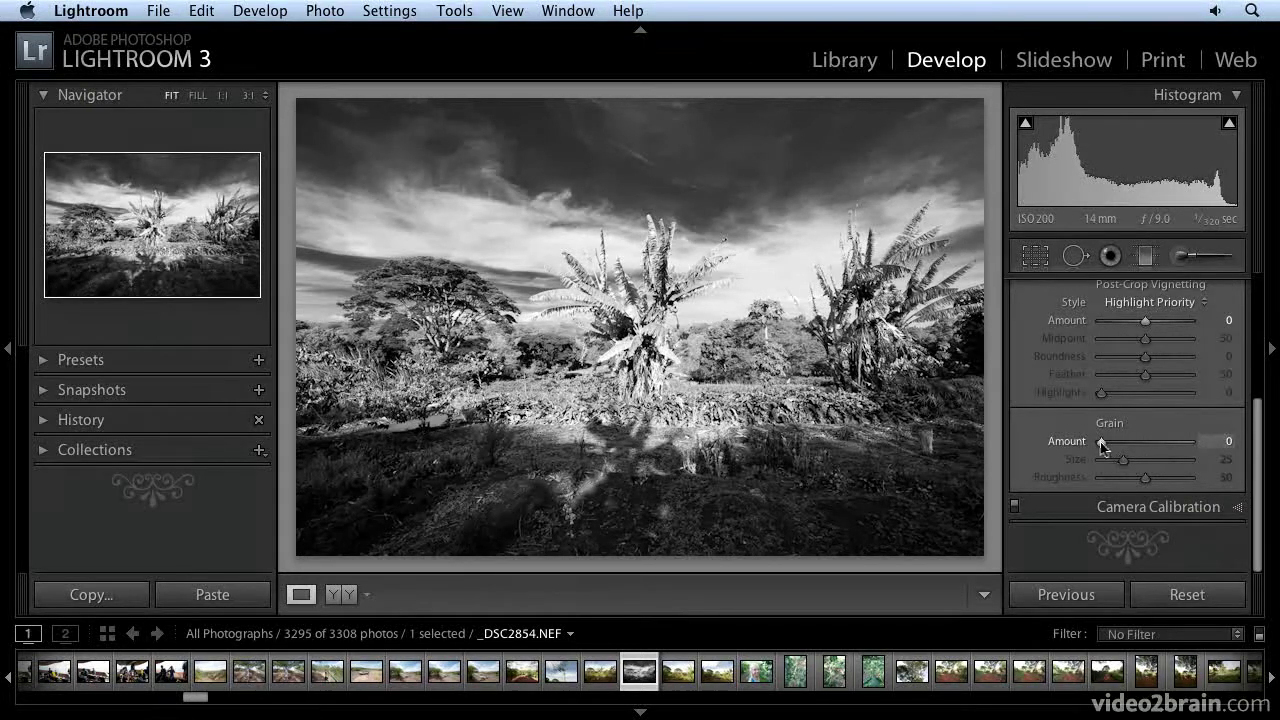
{"action": "left_click_drag", "start_coordinate": [1101, 443], "coordinate": [1144, 446]}
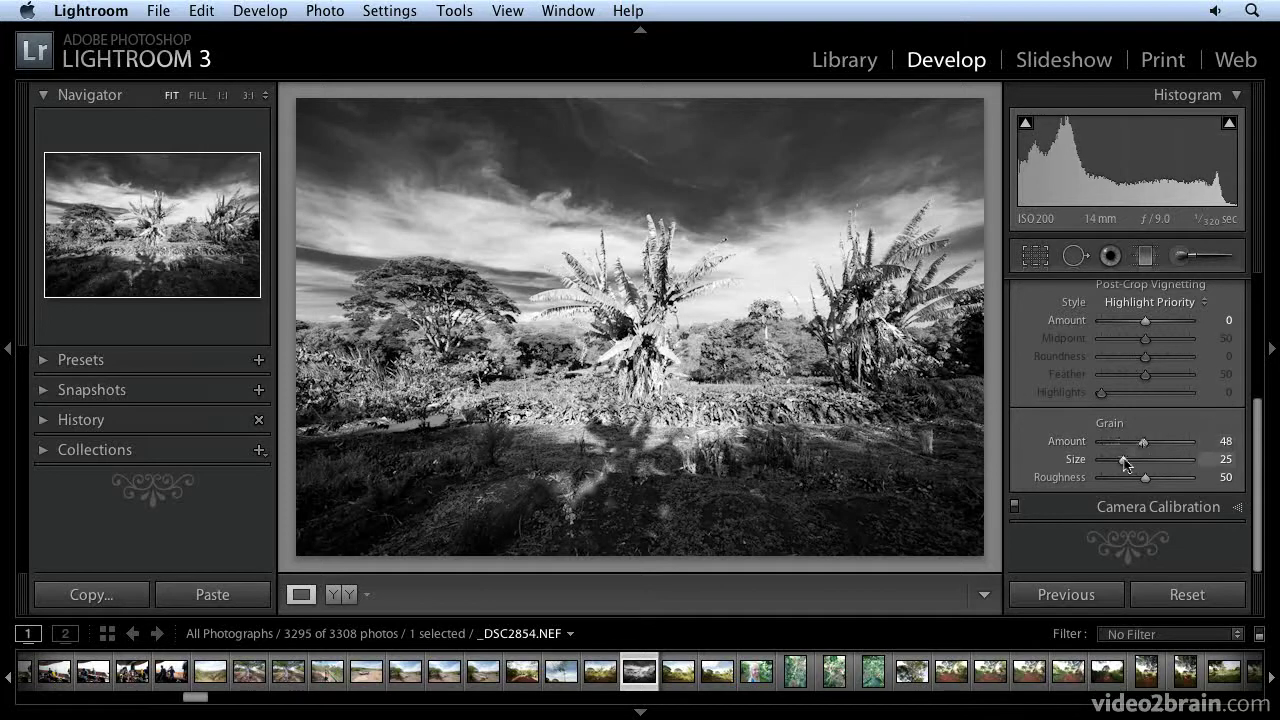
{"action": "left_click_drag", "start_coordinate": [1125, 465], "coordinate": [1154, 460]}
Inspect the grain at 1:1 zoom, pan around, then return to Fit view
{"action": "left_click", "coordinate": [667, 313]}
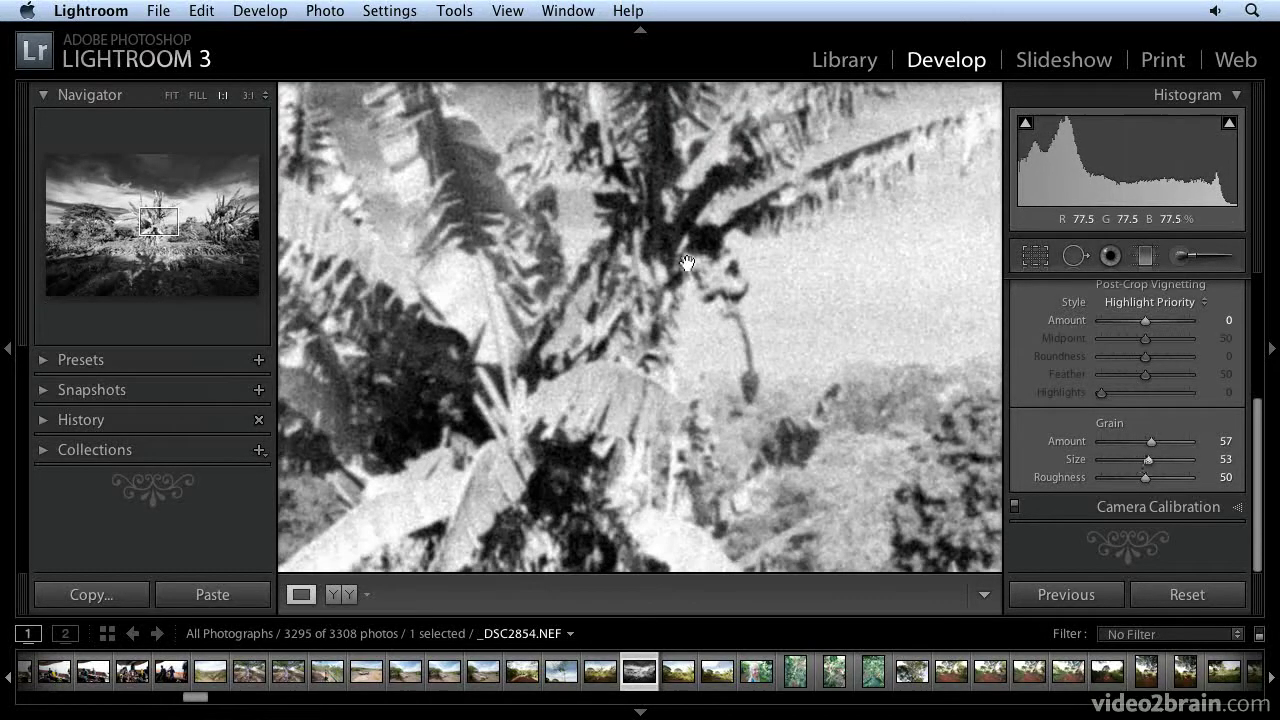
{"action": "left_click_drag", "start_coordinate": [677, 249], "coordinate": [803, 364]}
{"action": "left_click", "coordinate": [803, 364]}
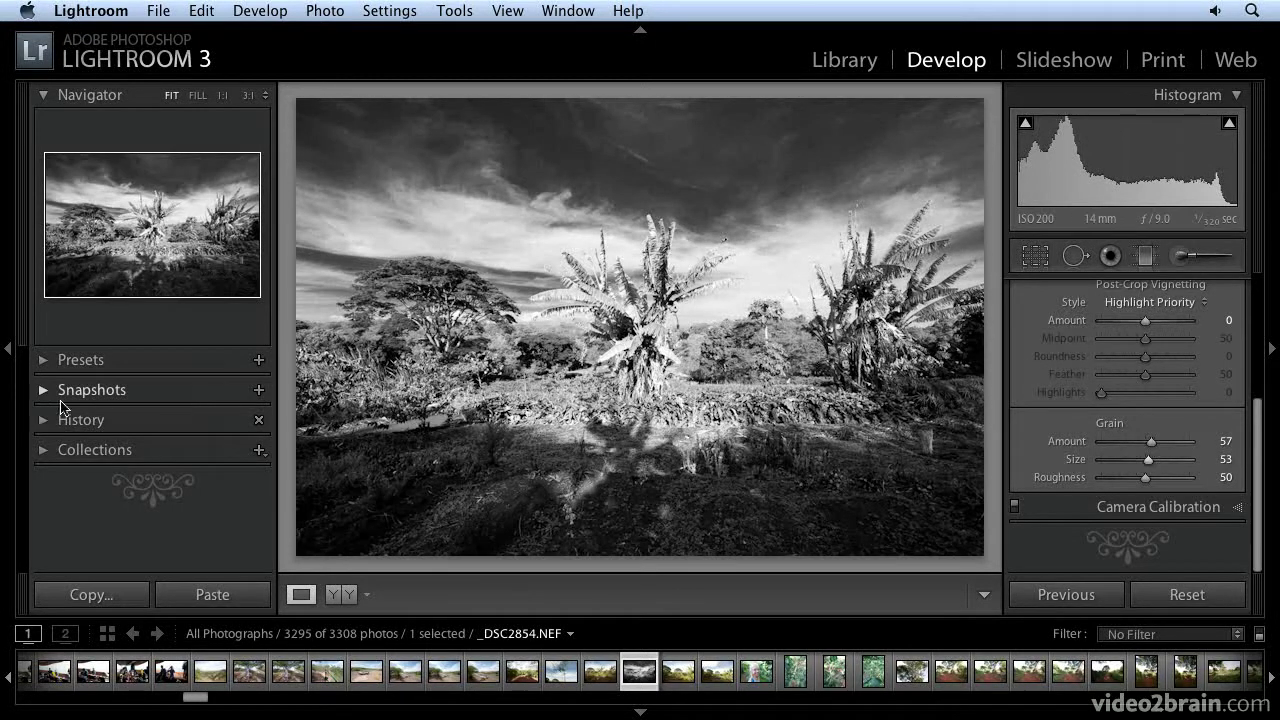
Apply the B&W Filter - Infrared develop preset
{"action": "left_click", "coordinate": [45, 362]}
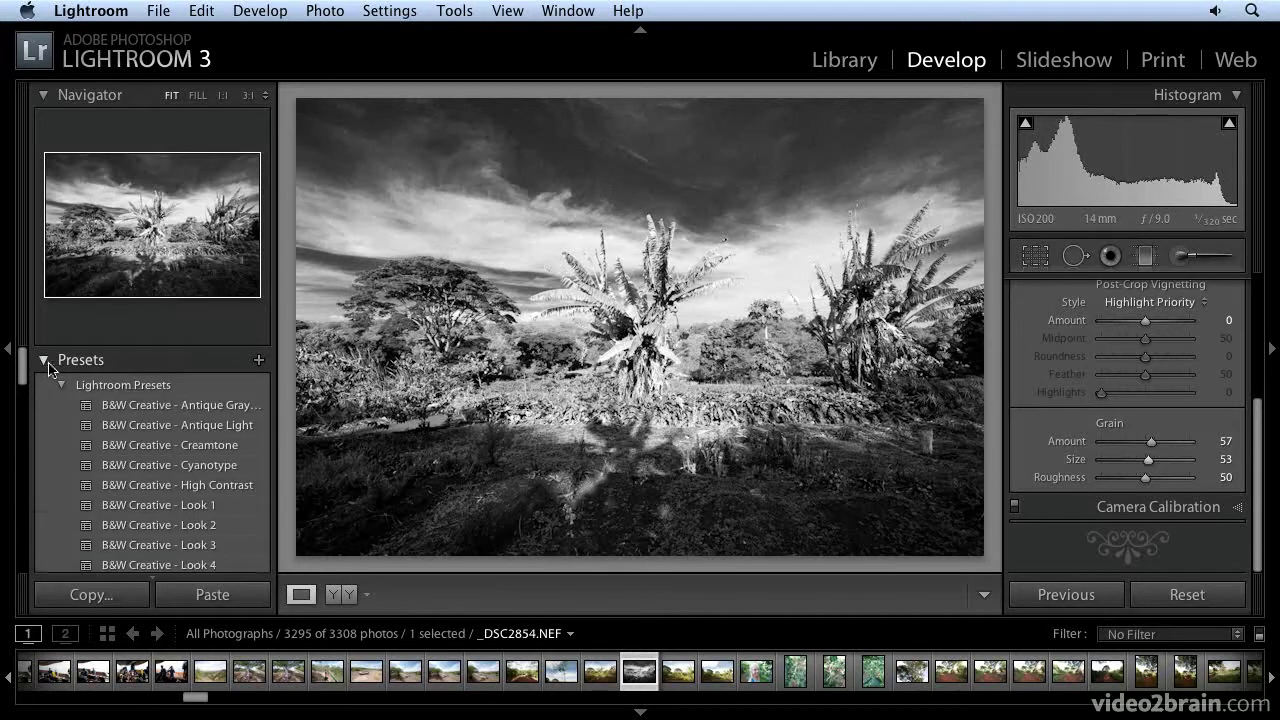
{"action": "scroll", "coordinate": [133, 411], "scroll_direction": "down", "scroll_amount": 1}
{"action": "scroll", "coordinate": [134, 407], "scroll_direction": "down", "scroll_amount": 5}
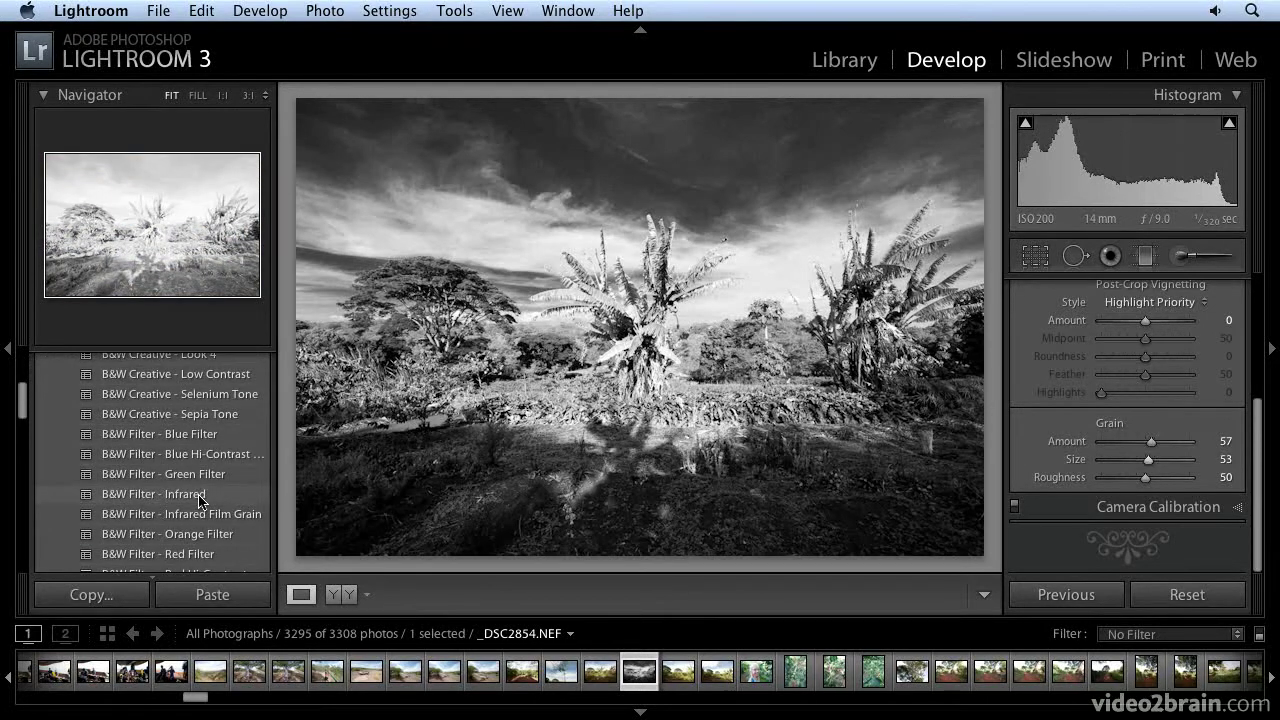
{"action": "left_click", "coordinate": [201, 500]}
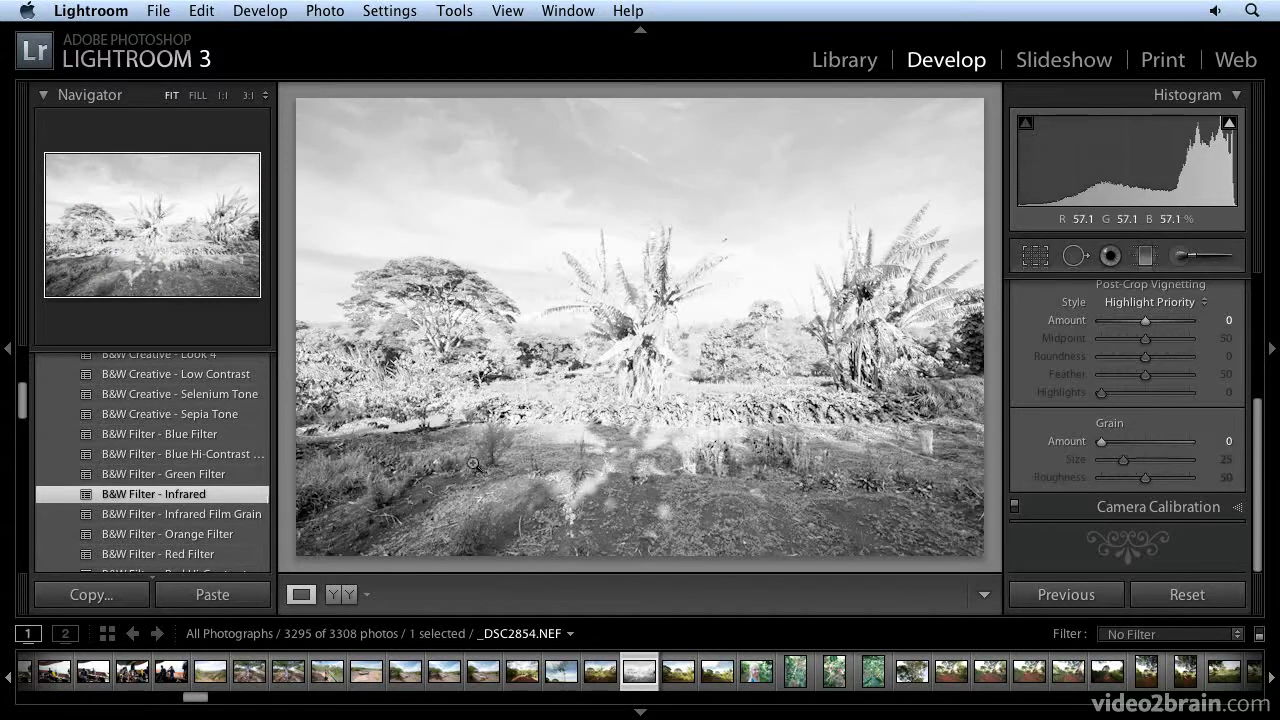
Push Blue to -100 in the B&W mix and lower exposure to -1.54
{"action": "scroll", "coordinate": [1190, 427], "scroll_direction": "up", "scroll_amount": 5}
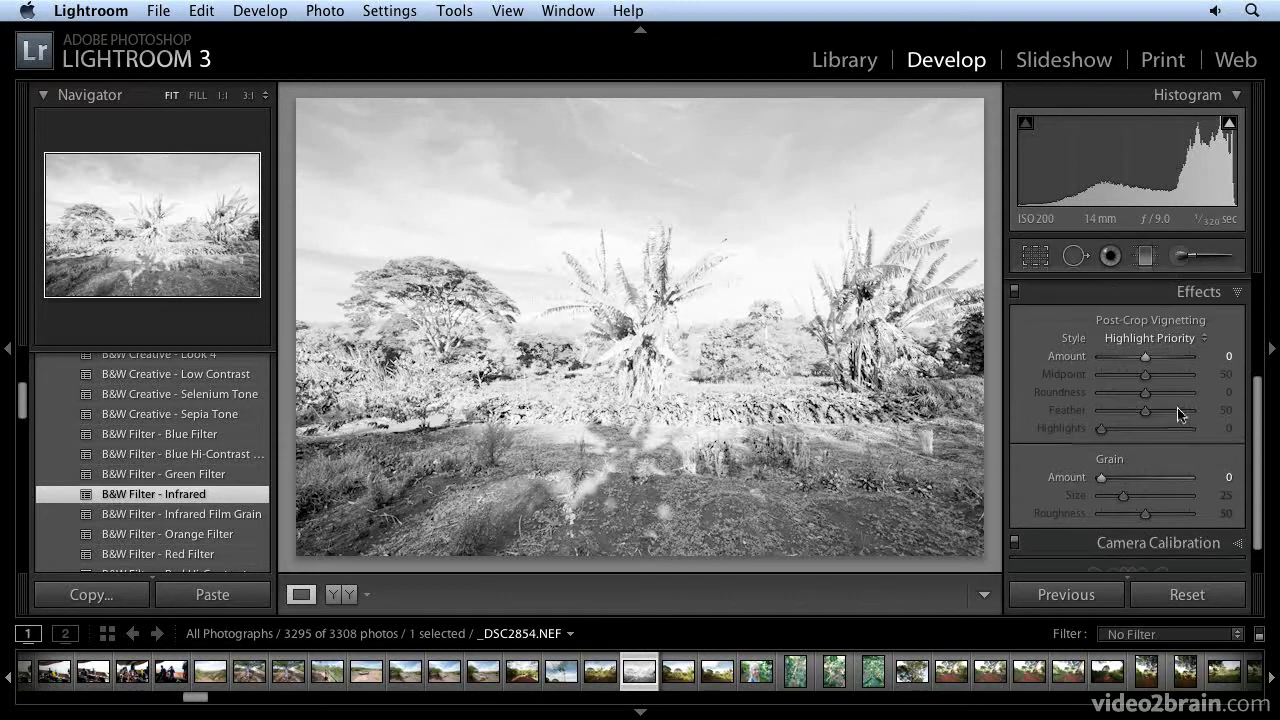
{"action": "left_click", "coordinate": [1205, 348]}
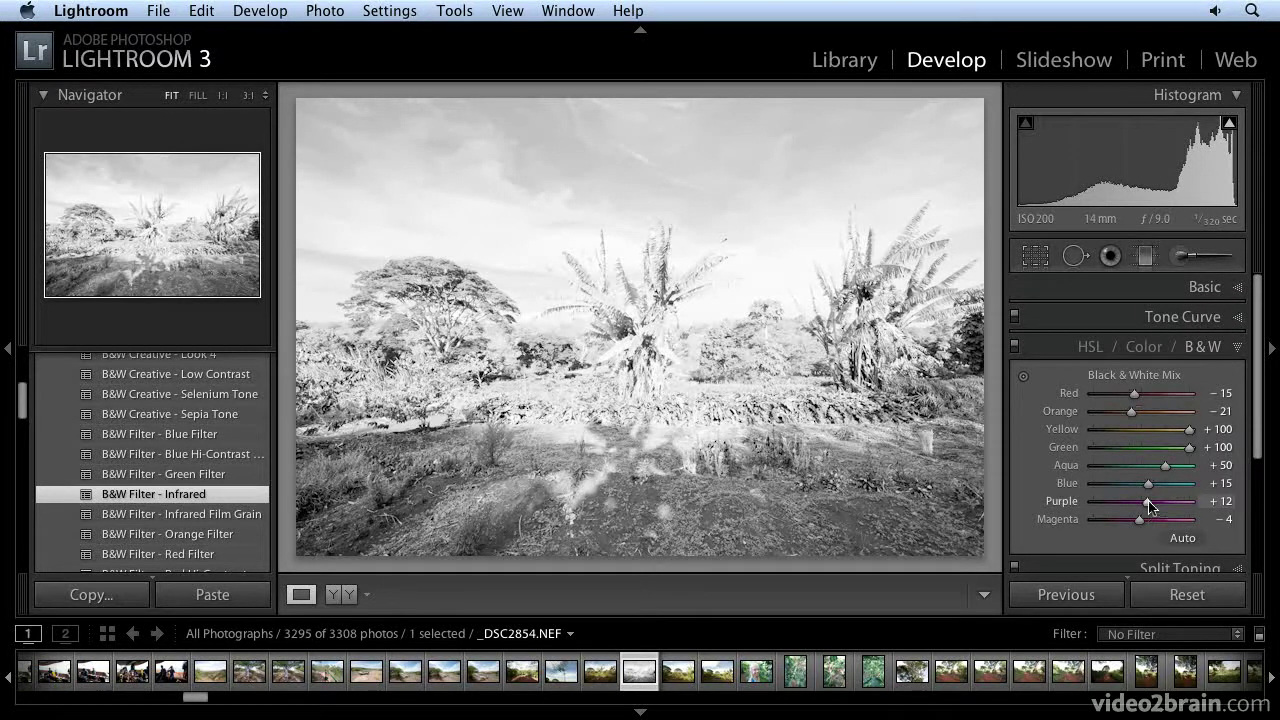
{"action": "left_click_drag", "start_coordinate": [1147, 484], "coordinate": [1087, 484]}
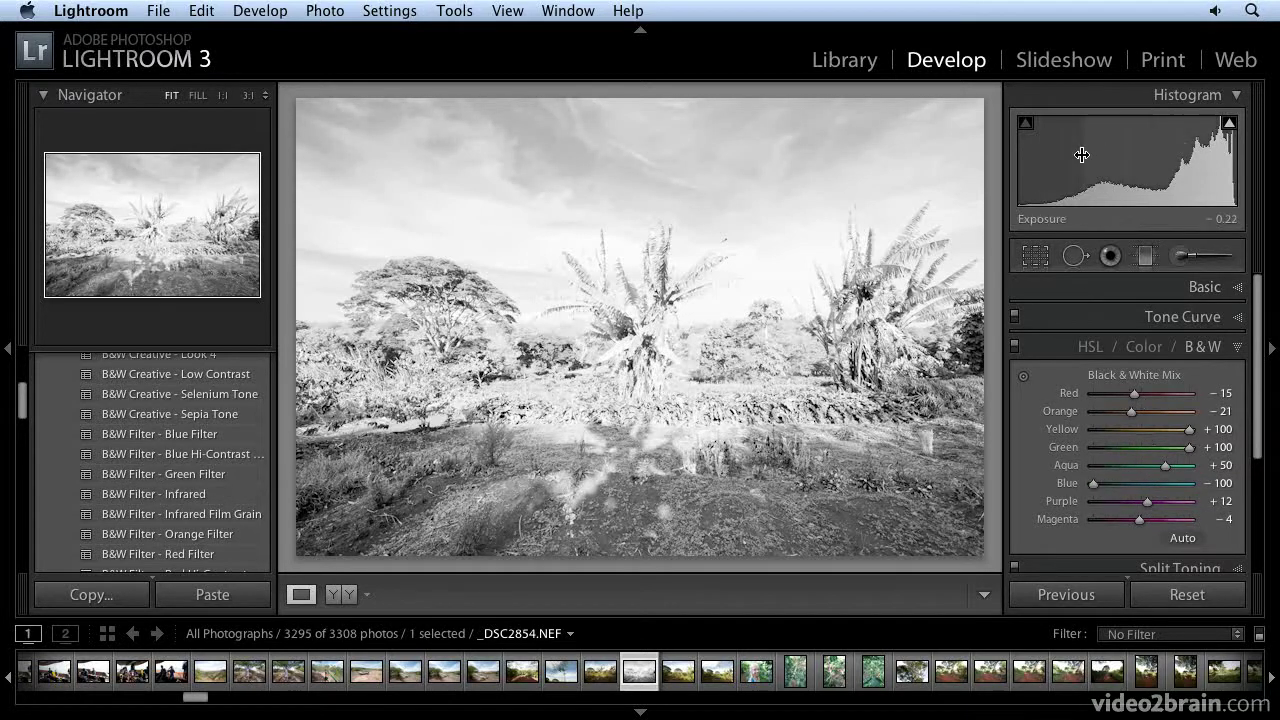
{"action": "left_click_drag", "start_coordinate": [1100, 155], "coordinate": [1043, 177]}
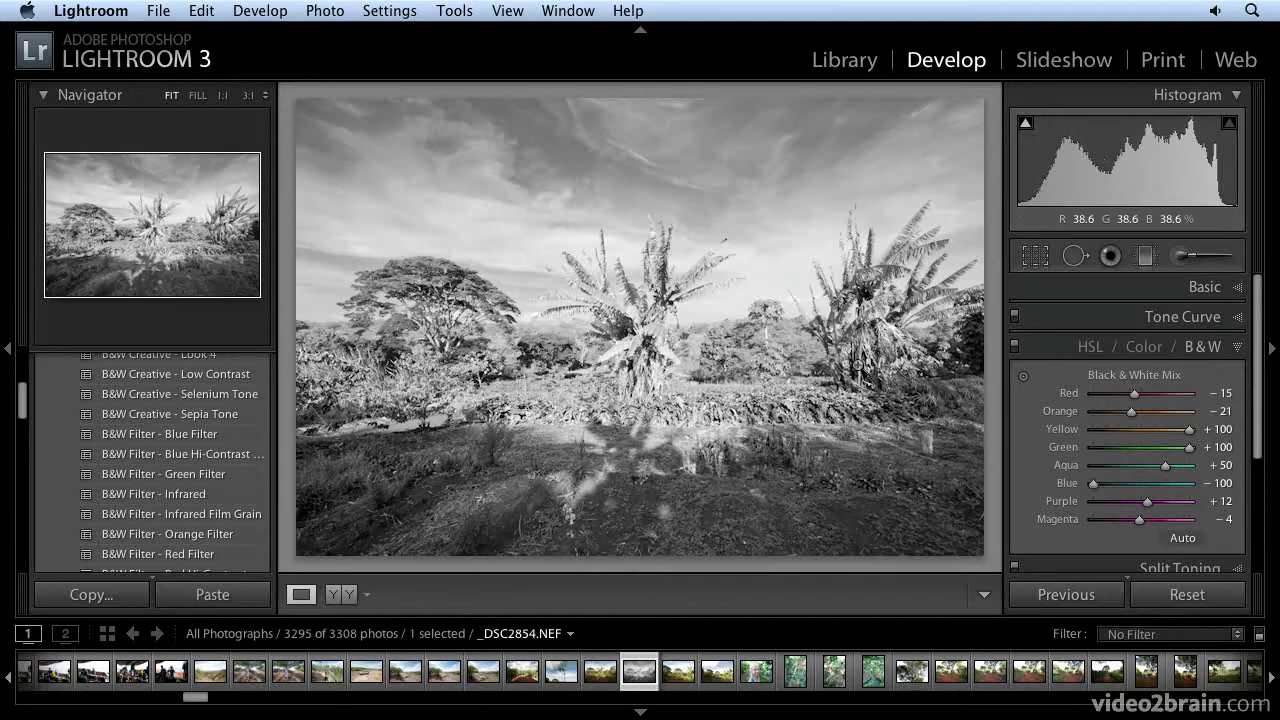